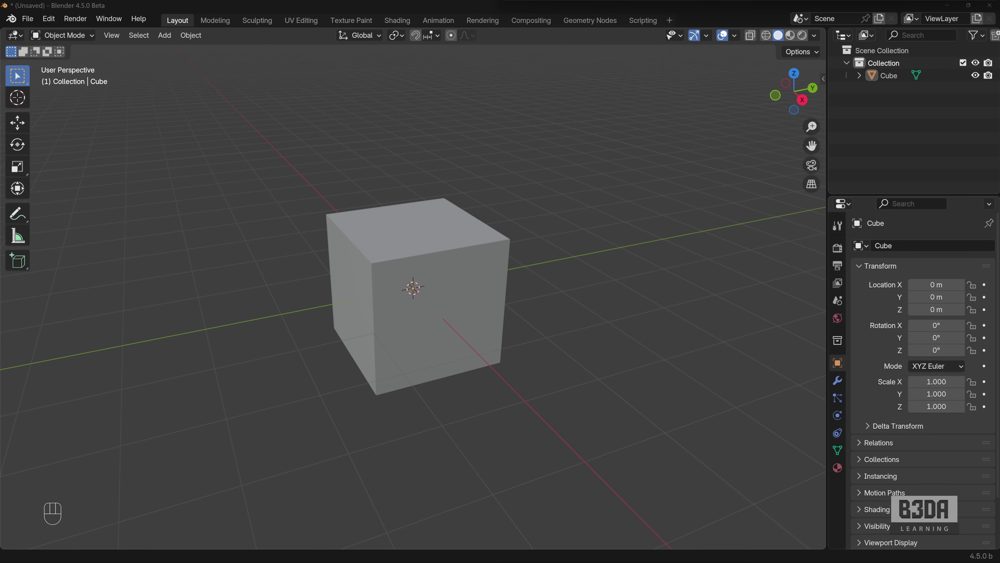
# Select the cube and show its Transform values in the sidebar: scale 1.000, dimensions 2 m.
pyautogui.click(422, 252)
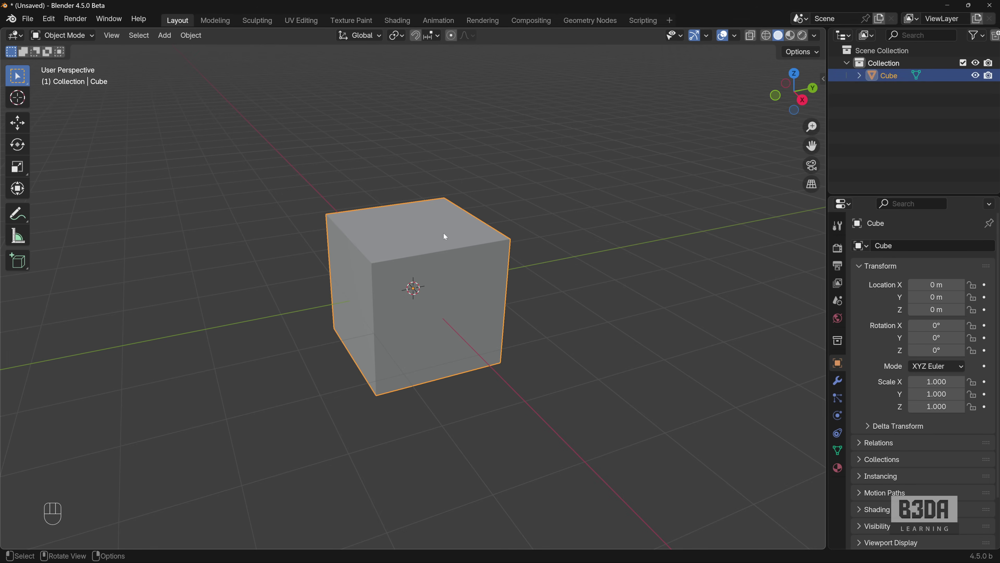
pyautogui.press('n')
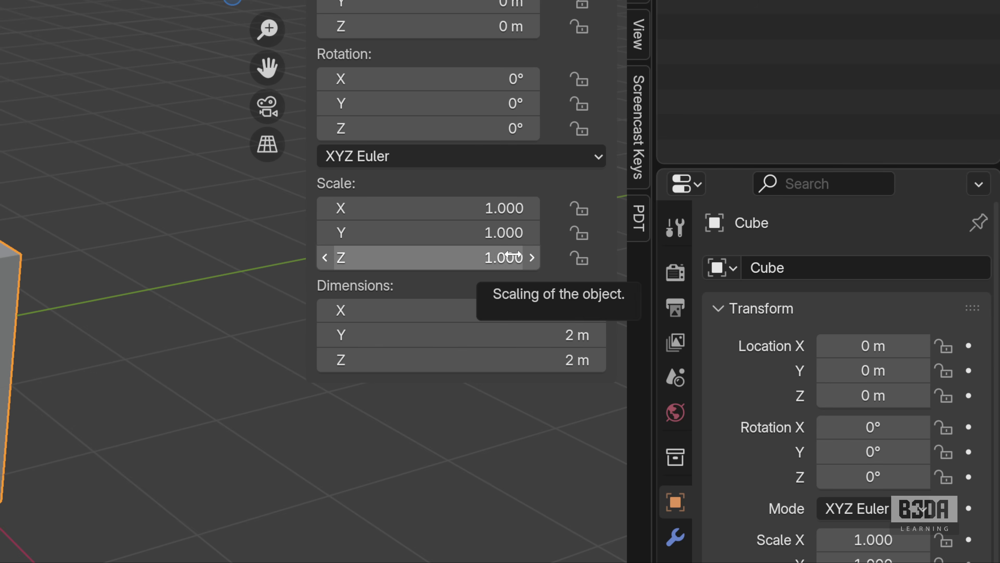
pyautogui.moveTo(707, 117); pyautogui.dragTo(556, 193)
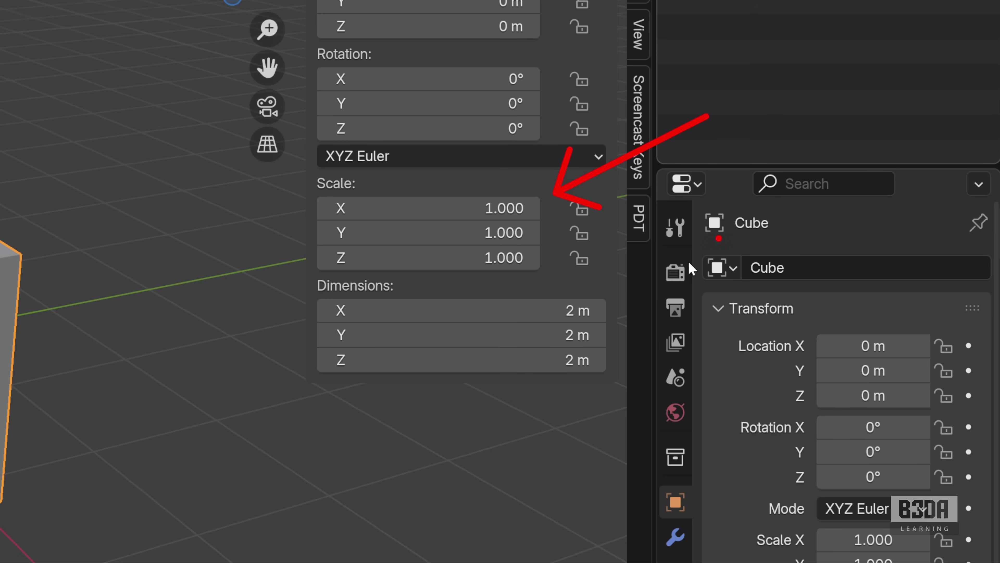
pyautogui.moveTo(720, 238); pyautogui.dragTo(613, 292)
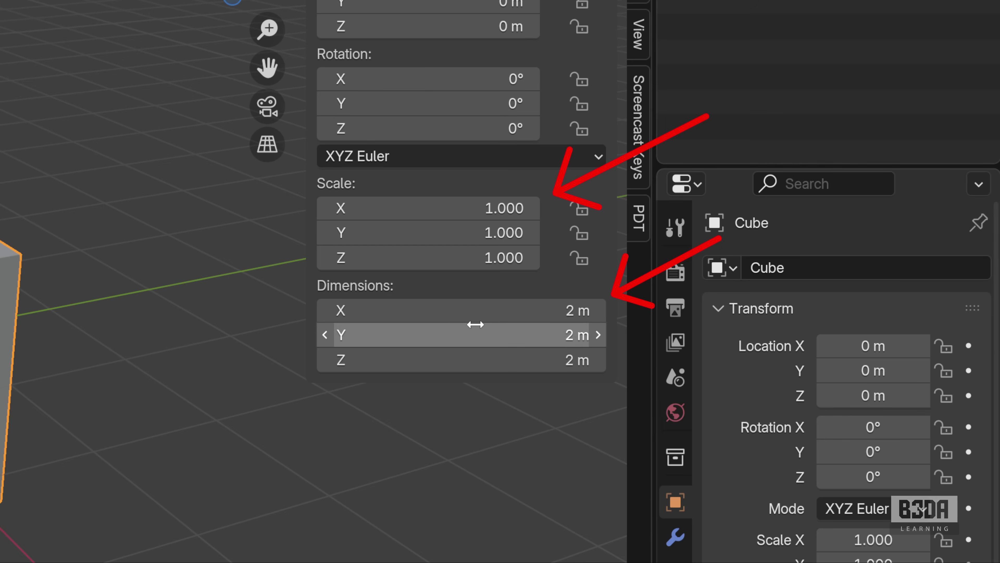
pyautogui.click(485, 207)
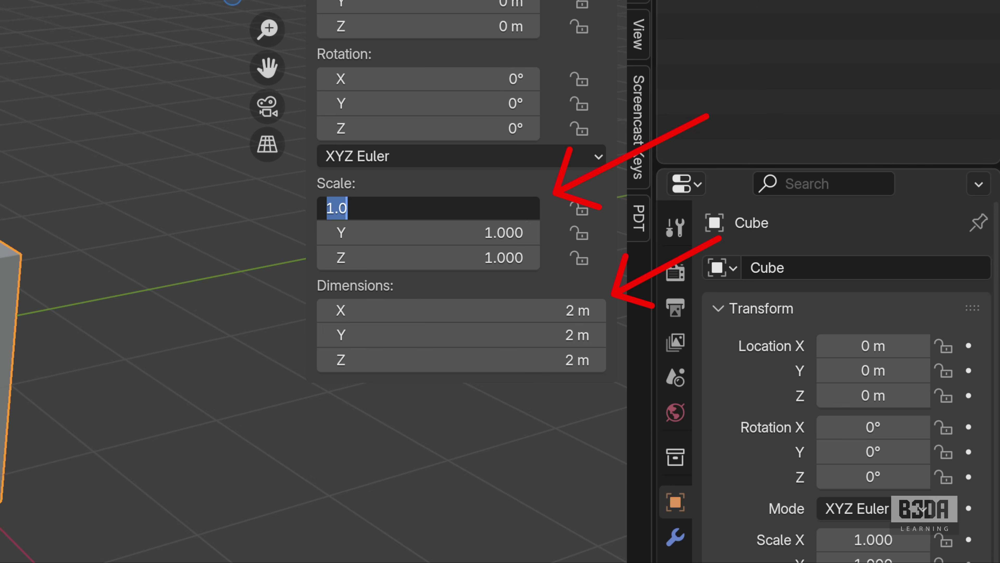
pyautogui.write('0.5')
pyautogui.press('Return')
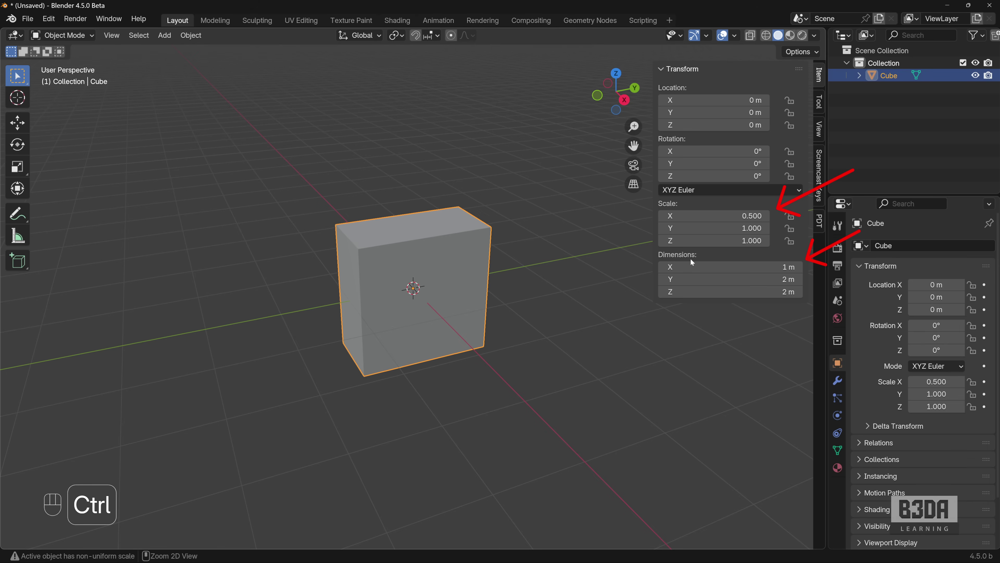
pyautogui.hotkey('ctrl', 'z')
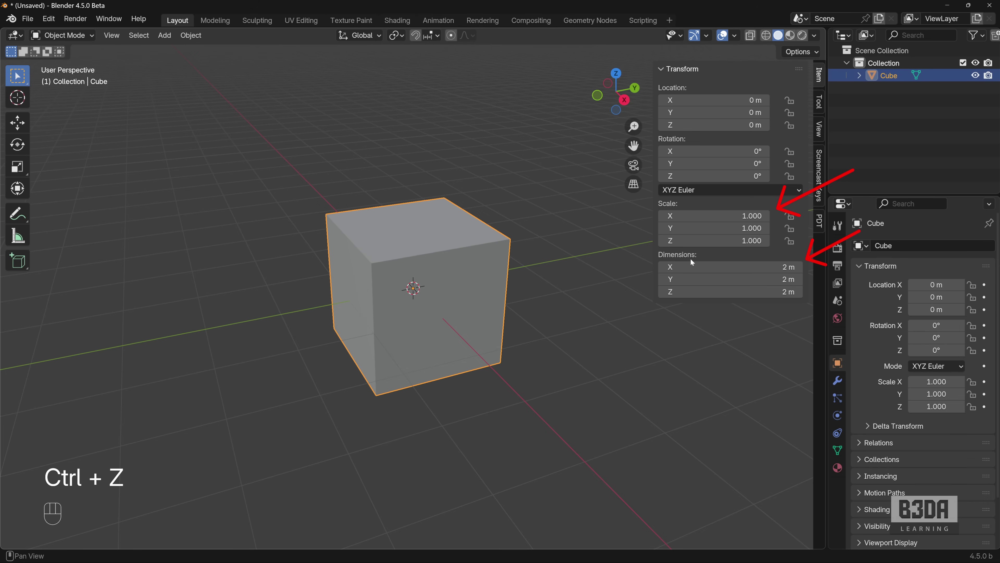
pyautogui.hotkey('ctrl', 'shift', '7')
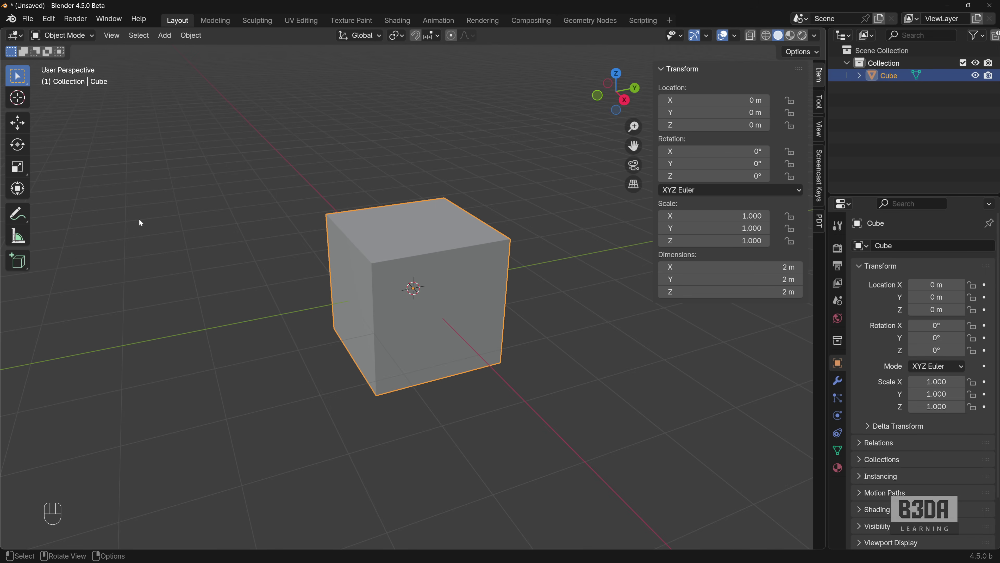
# Switch to the Measure tool and snap a ruler across the cube's top edge, reading 2 m.
pyautogui.hotkey('ctrl', 'shift', 'a')
pyautogui.moveTo(140, 194); pyautogui.dragTo(39, 236)
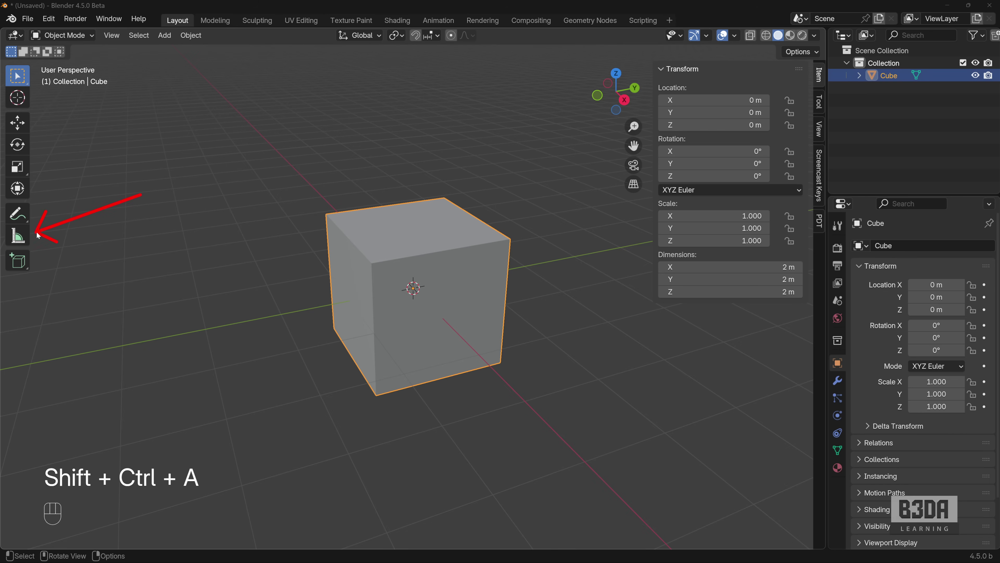
pyautogui.click(18, 236)
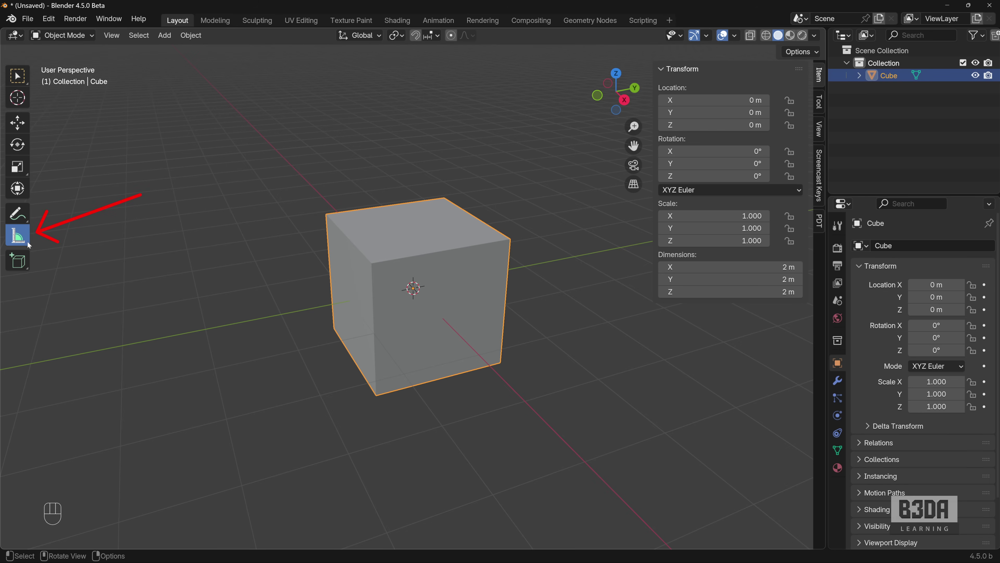
pyautogui.press('ctrl')
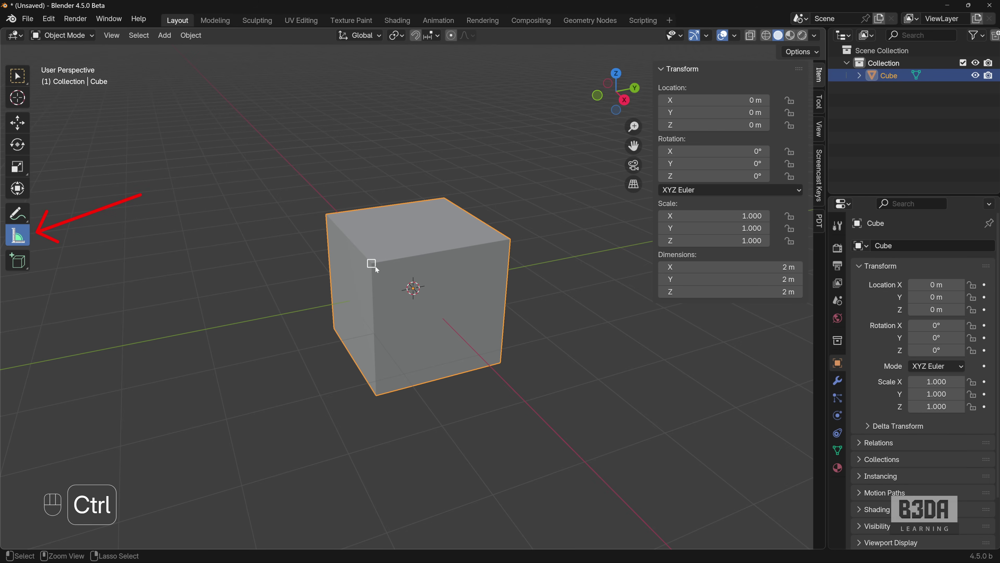
pyautogui.keyDown('ctrl'); pyautogui.moveTo(373, 264); pyautogui.dragTo(511, 239); pyautogui.keyUp('ctrl')
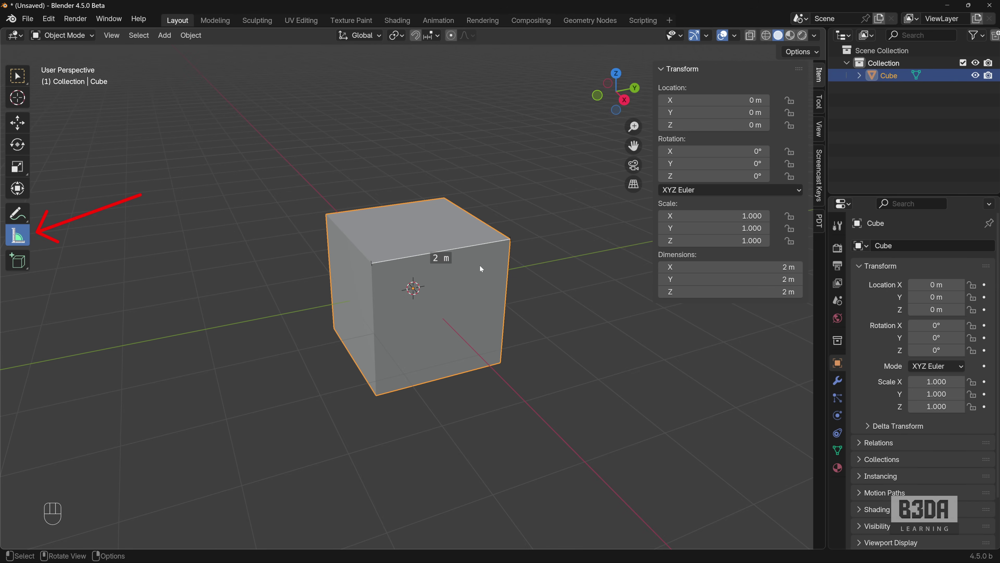
# Zoom in, move the ruler's end onto the top face, then delete the ruler.
pyautogui.scroll(3, 479, 264)
pyautogui.press('ctrl')
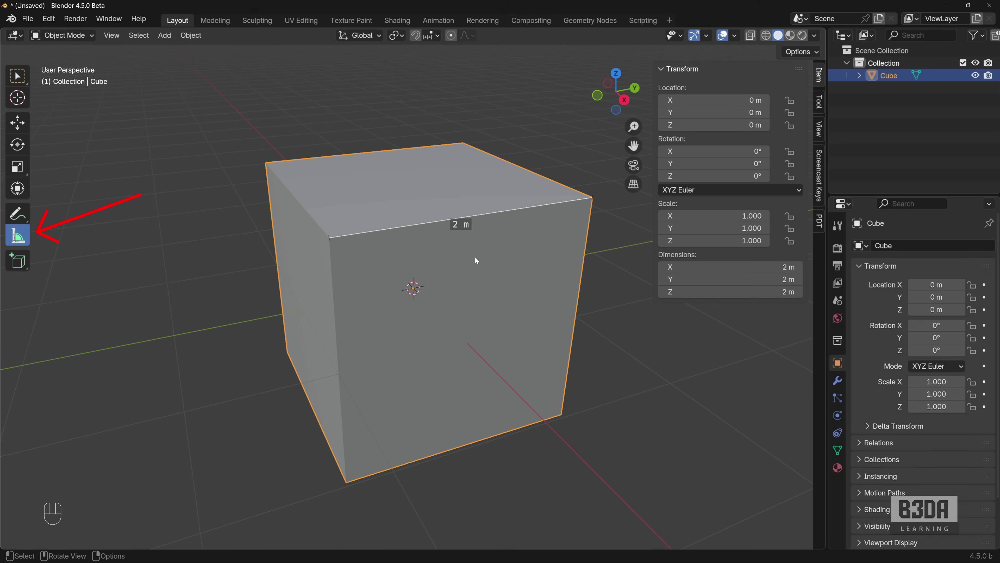
pyautogui.keyDown('shift'); pyautogui.moveTo(475, 258); pyautogui.dragTo(456, 279, button='middle'); pyautogui.keyUp('shift')
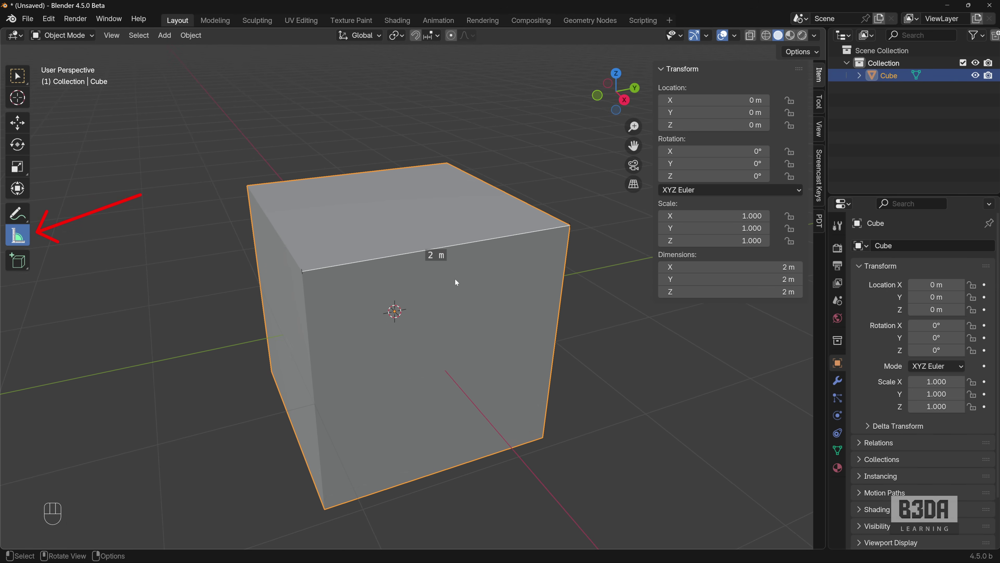
pyautogui.hotkey('shift', 'ctrl', '2')
pyautogui.moveTo(302, 272); pyautogui.dragTo(317, 225)
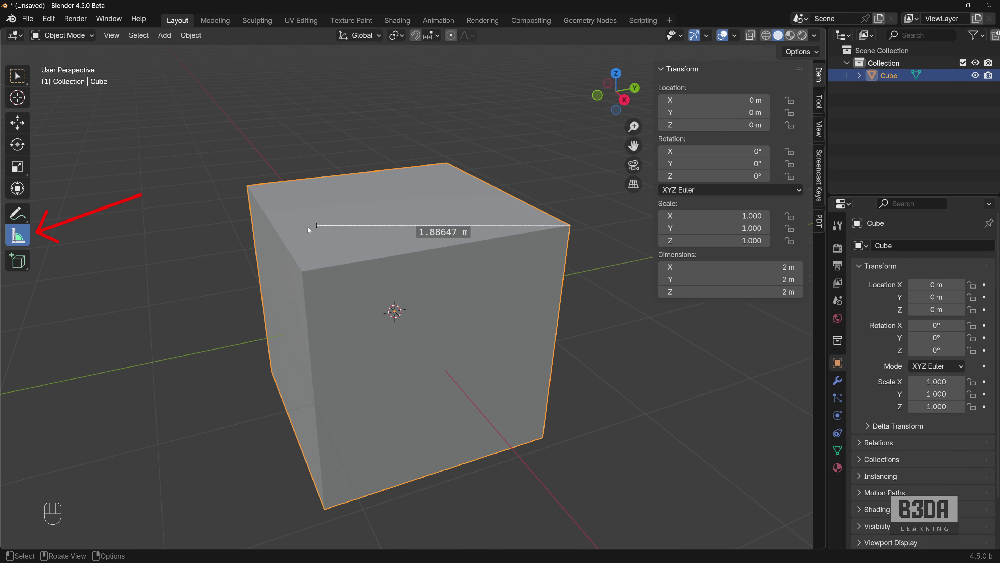
pyautogui.press('Delete')
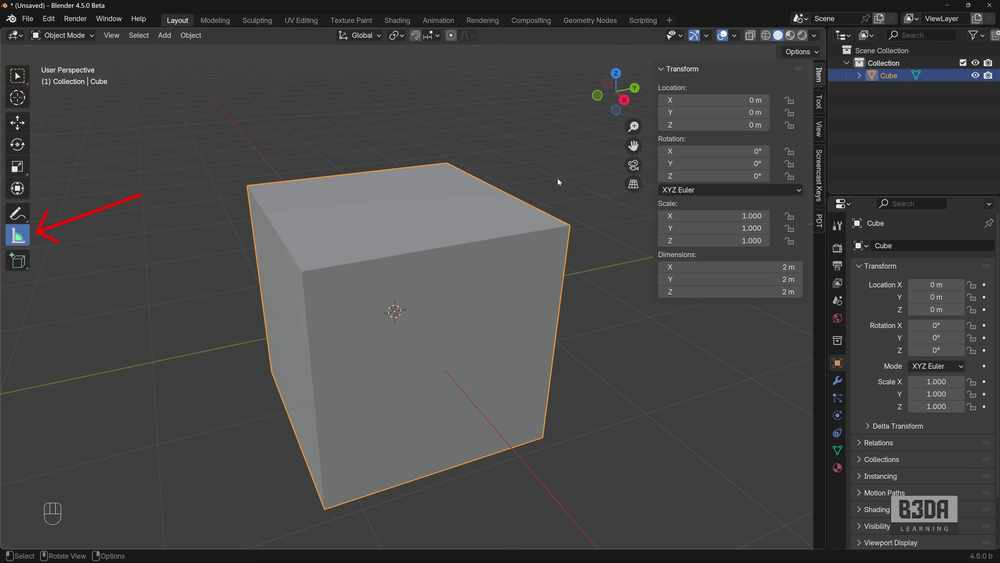
pyautogui.press('s')
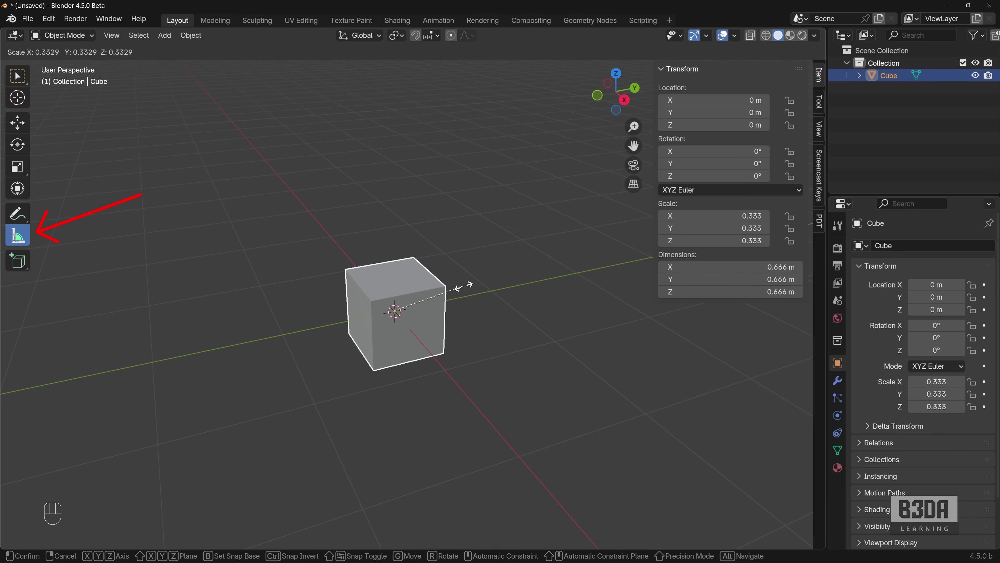
pyautogui.press('Escape')
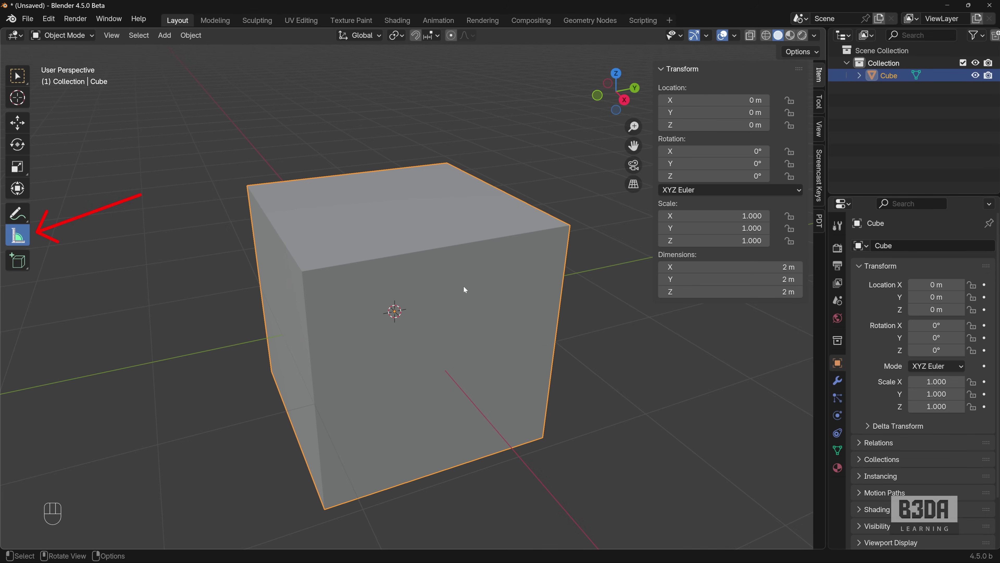
pyautogui.hotkey('ctrl', 'shift', '7')
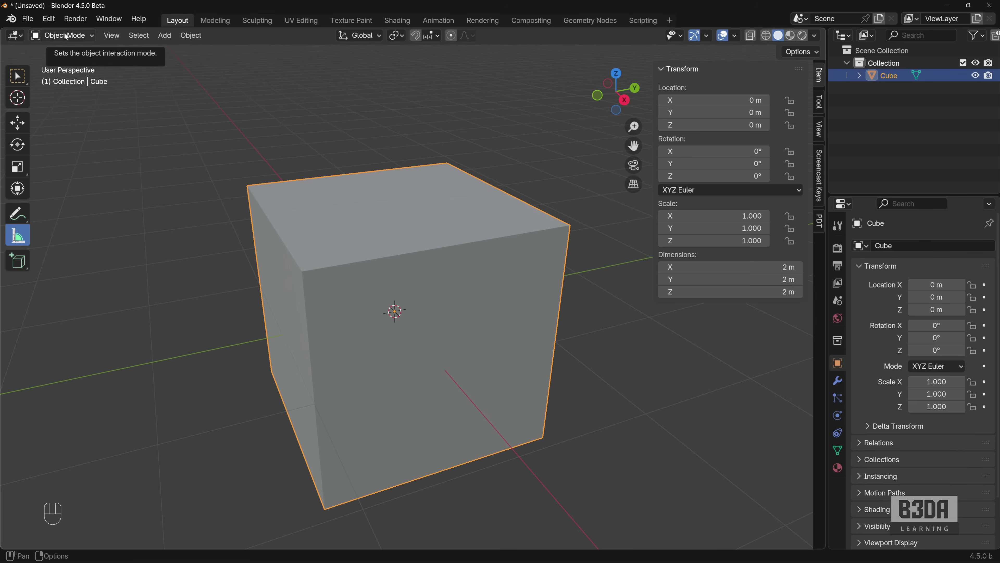
# Open Preferences and search the extensions list for 'pdt'.
pyautogui.click(49, 18)
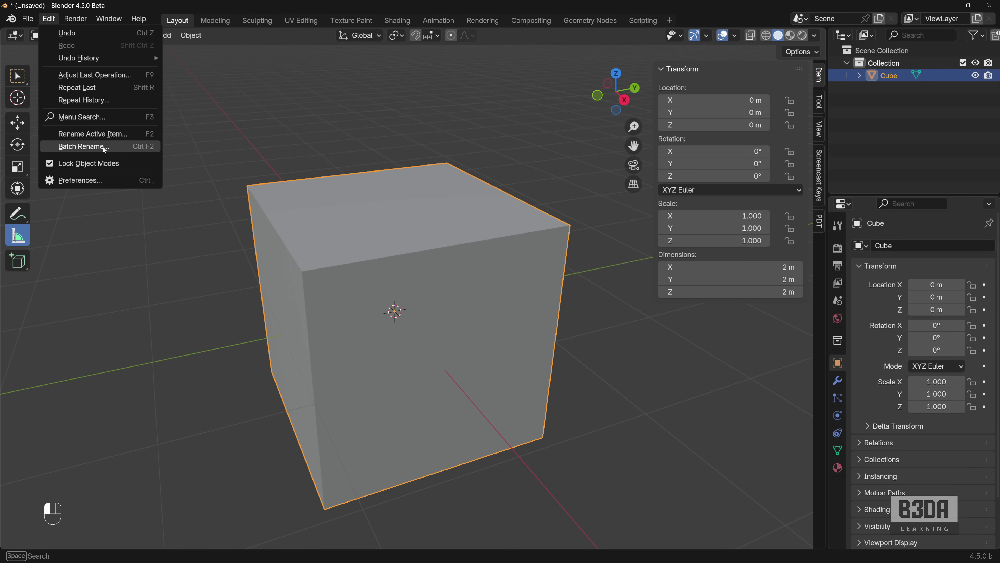
pyautogui.click(115, 180)
pyautogui.moveTo(323, 11); pyautogui.dragTo(541, 89)
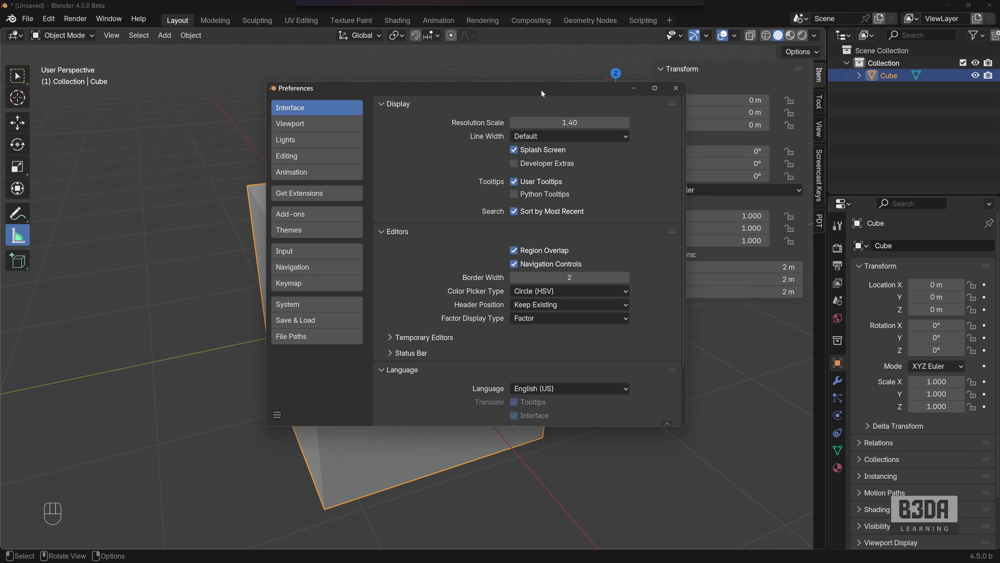
pyautogui.click(330, 195)
pyautogui.click(448, 107)
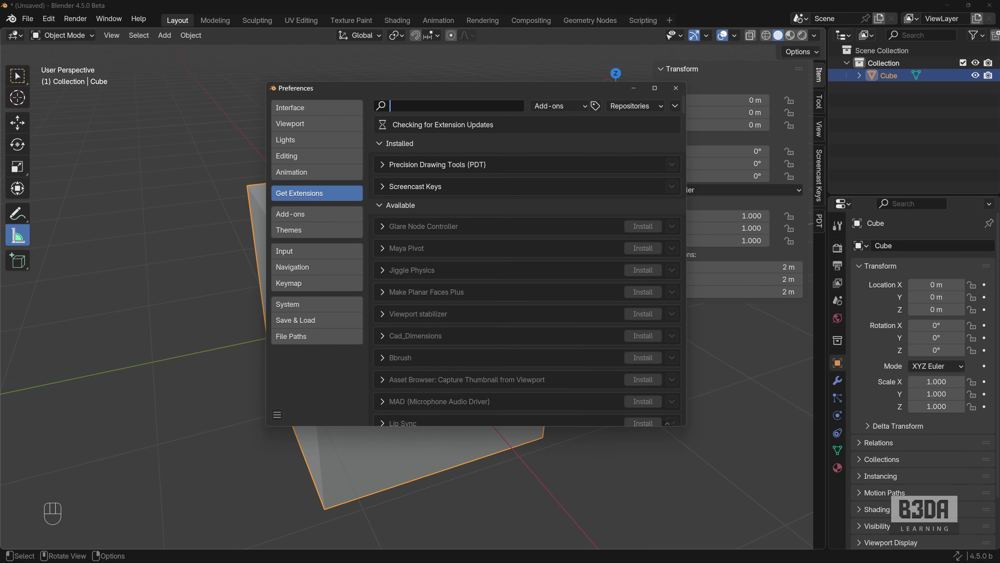
pyautogui.write('pdt')
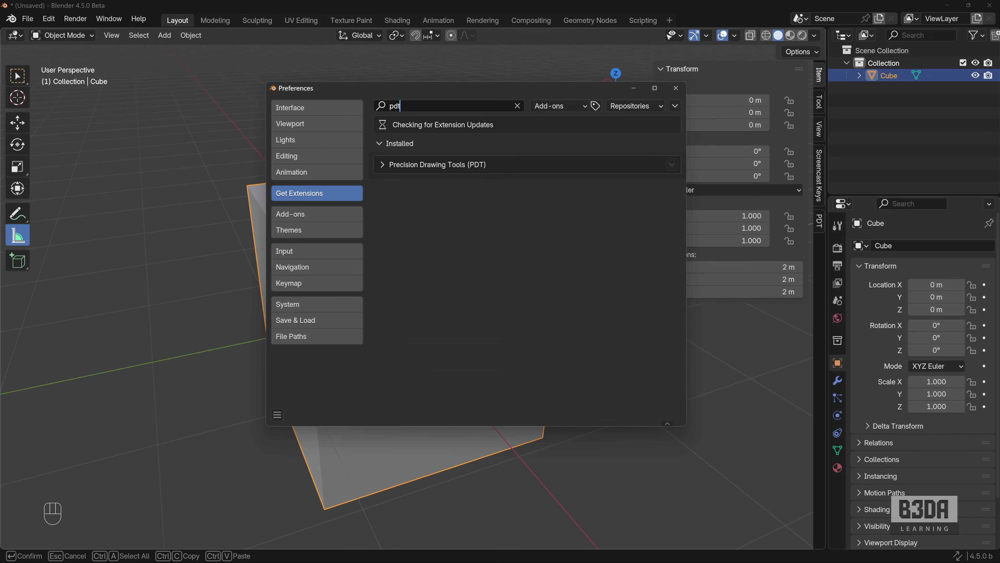
pyautogui.press('Return')
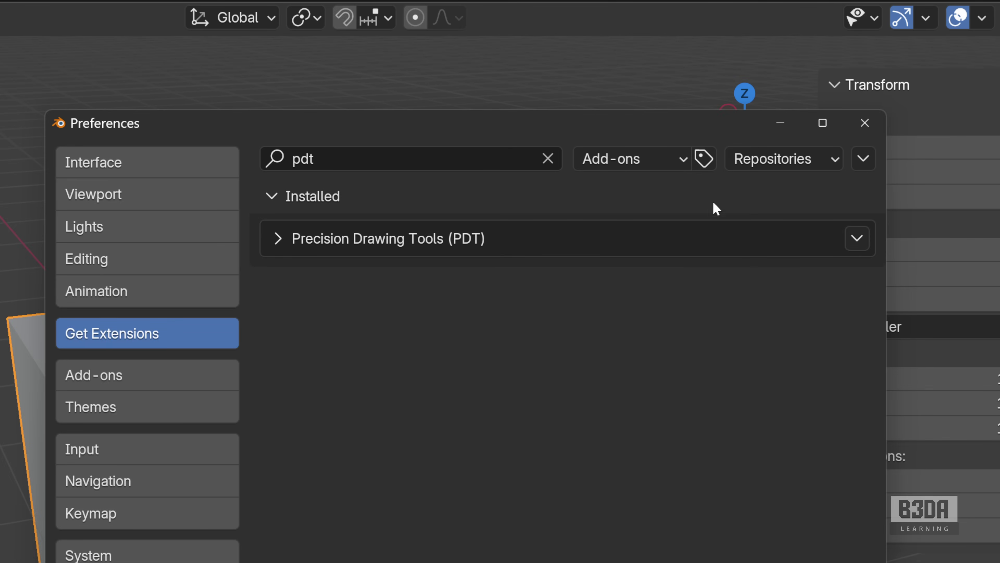
pyautogui.moveTo(772, 199)
pyautogui.mouseDown()
pyautogui.moveTo(833, 191)
pyautogui.moveTo(868, 224)
pyautogui.moveTo(815, 270)
pyautogui.moveTo(738, 238)
pyautogui.moveTo(775, 195)
pyautogui.mouseUp()
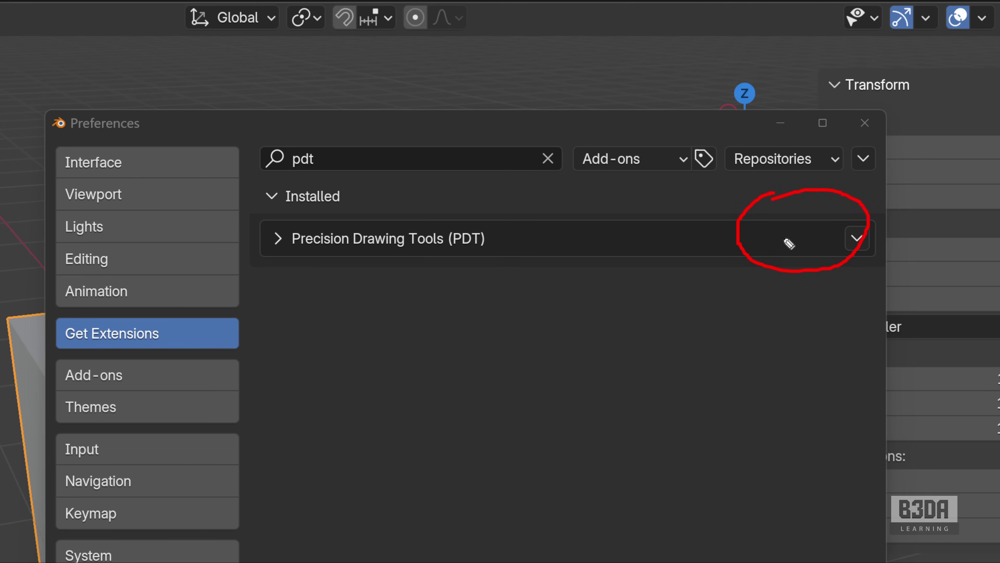
pyautogui.press('e')
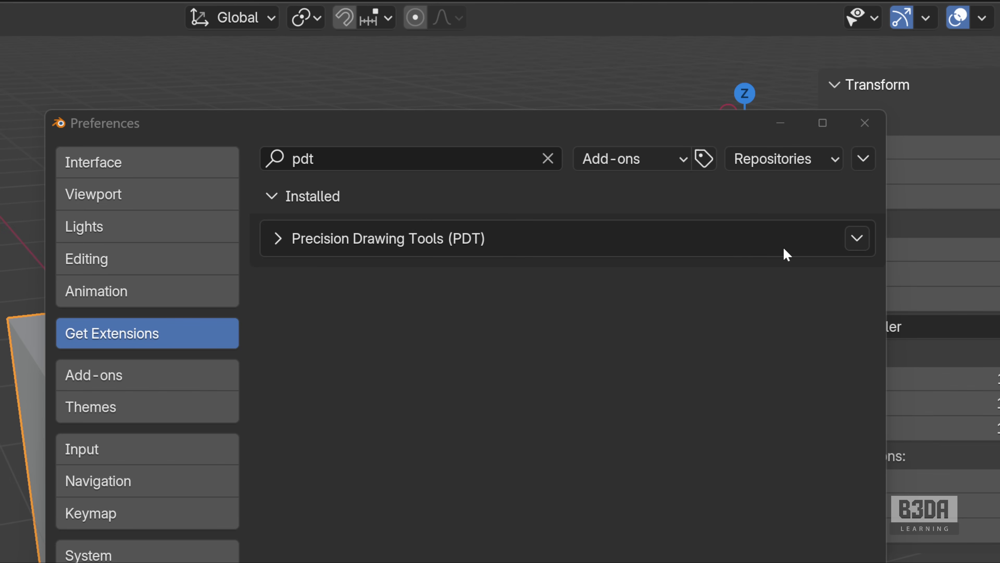
pyautogui.click(548, 159)
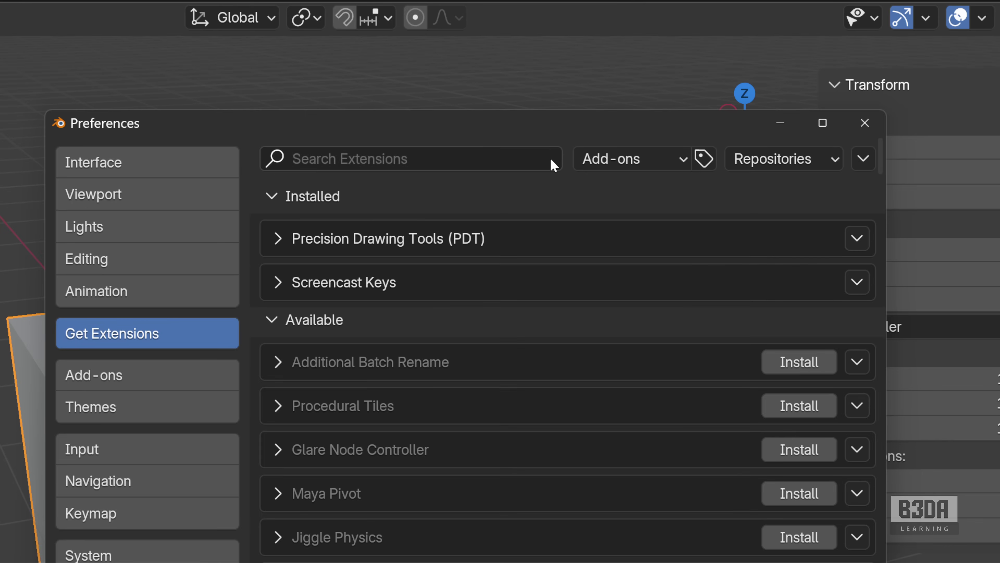
# Confirm Precision Drawing Tools (PDT) is enabled under Add-ons, then close Preferences.
pyautogui.click(158, 379)
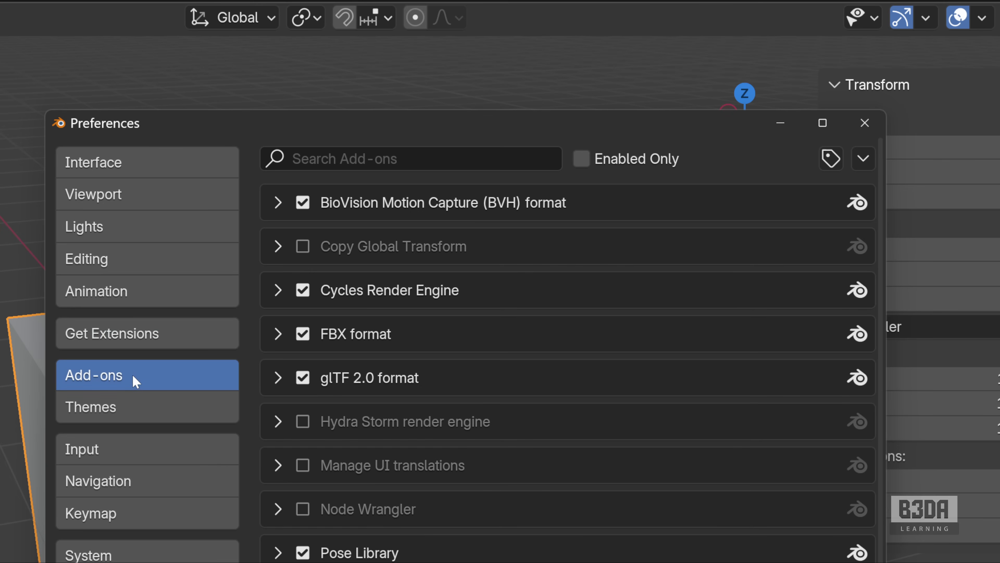
pyautogui.scroll(-1, 478, 436)
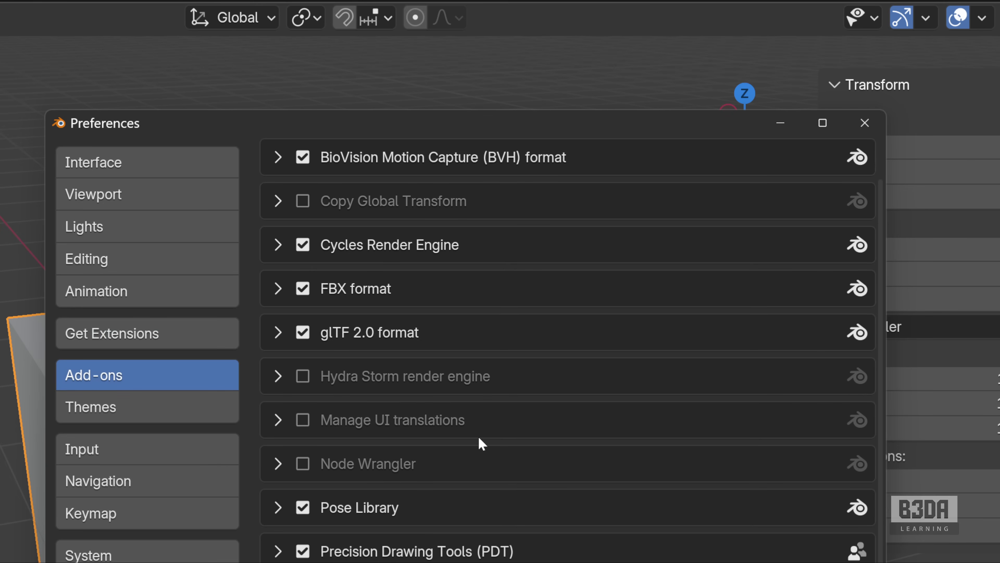
pyautogui.moveTo(586, 119); pyautogui.dragTo(617, 0)
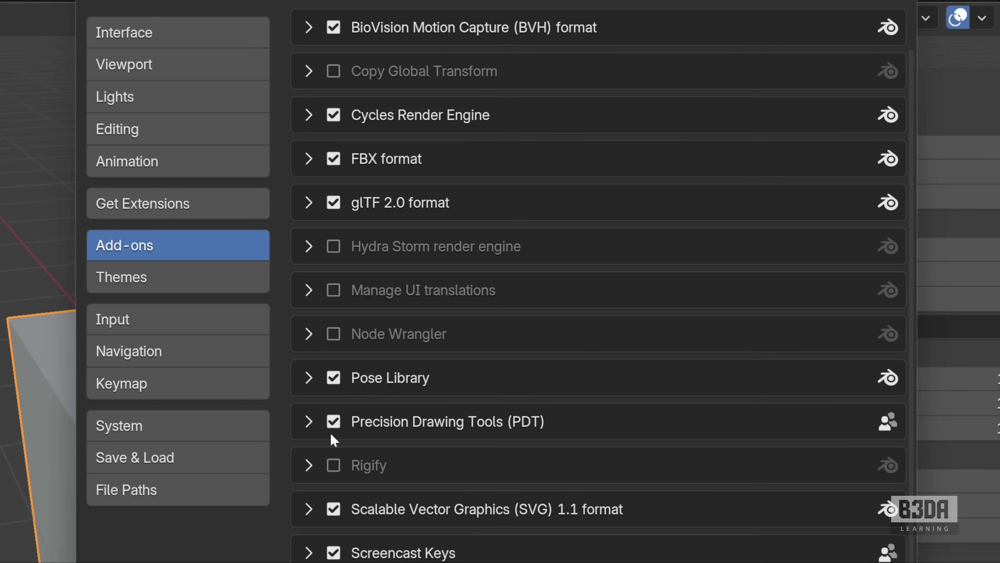
pyautogui.click(891, 3)
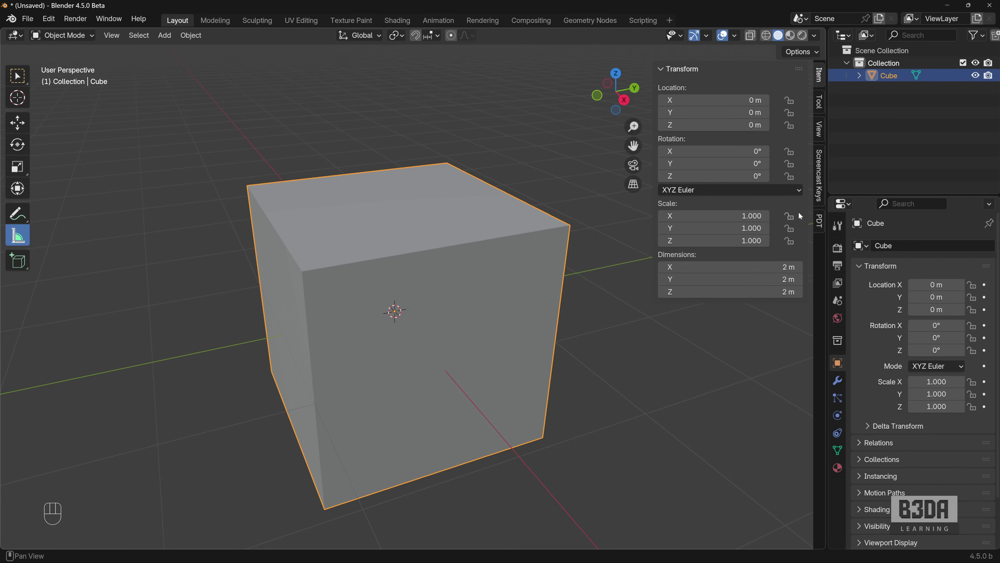
# Expand the PDT tab's panels, scroll to PDT Pivot Point, and widen the sidebar.
pyautogui.click(819, 222)
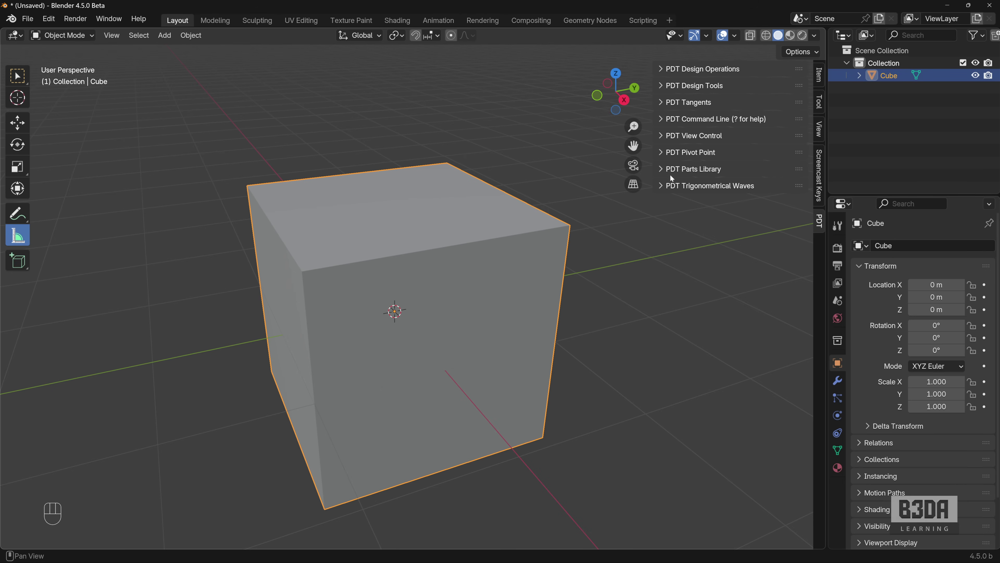
pyautogui.moveTo(661, 186); pyautogui.dragTo(660, 72)
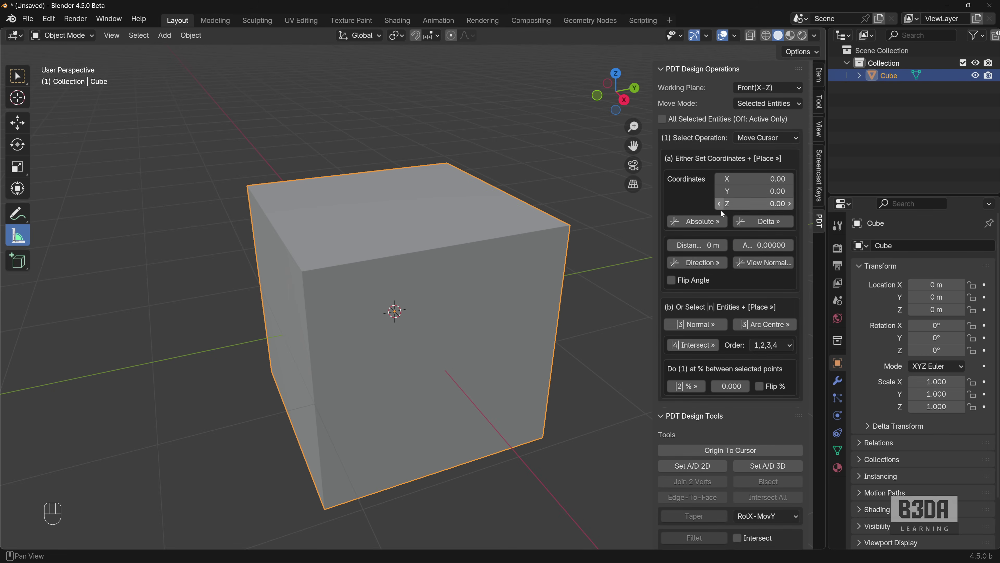
pyautogui.scroll(-5, 727, 223)
pyautogui.scroll(-3, 727, 224)
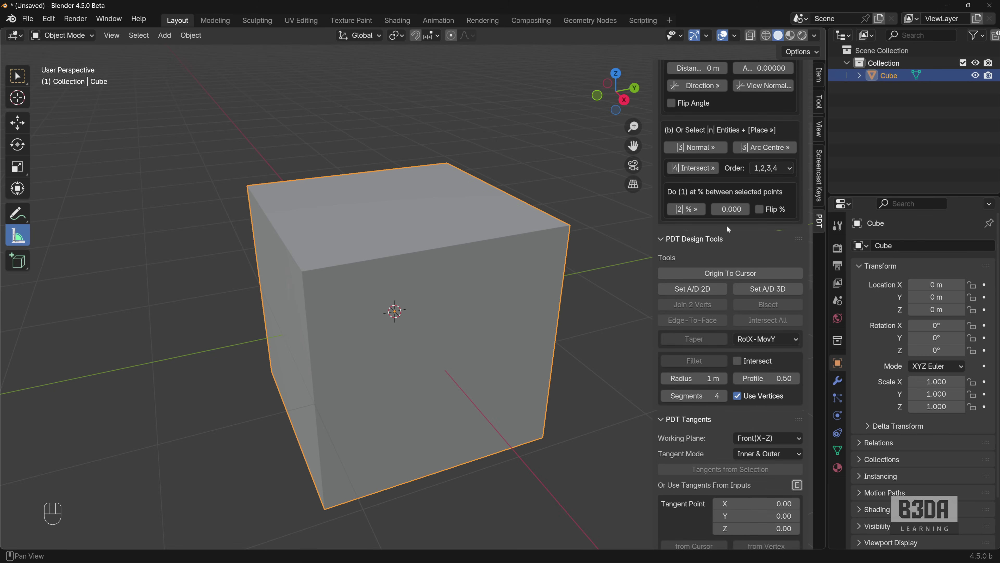
pyautogui.scroll(-10, 726, 225)
pyautogui.scroll(-8, 726, 228)
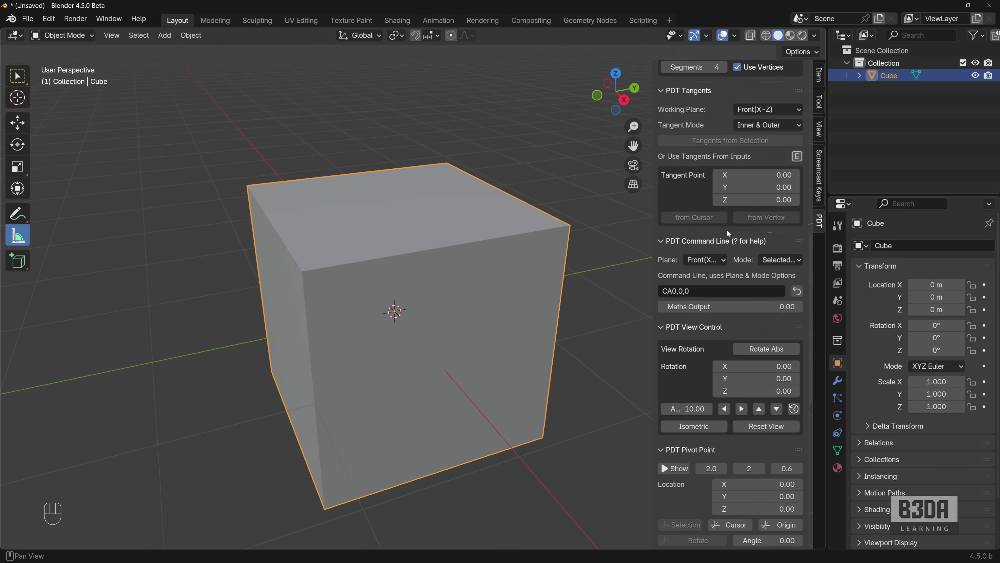
pyautogui.scroll(-7, 727, 232)
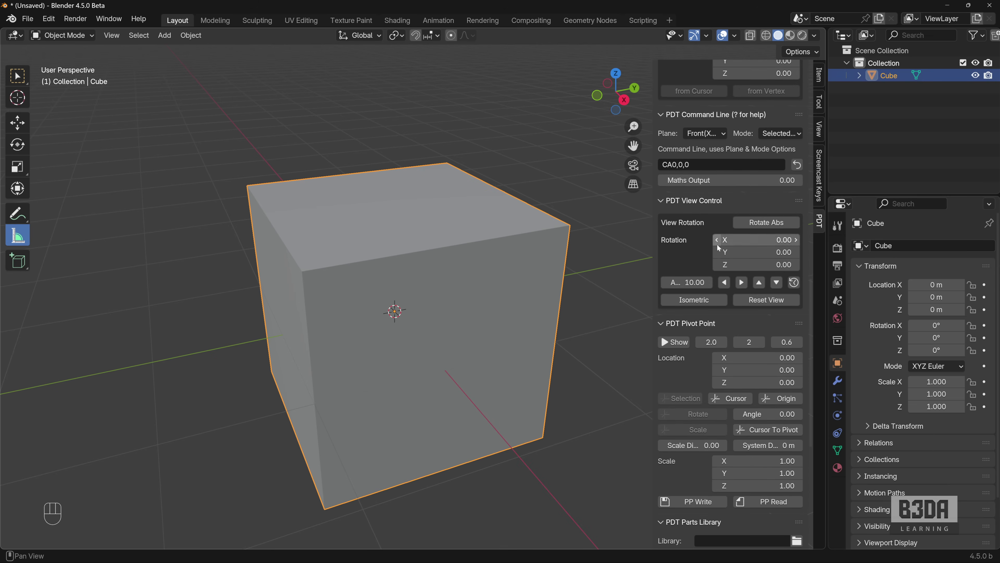
pyautogui.scroll(-8, 685, 275)
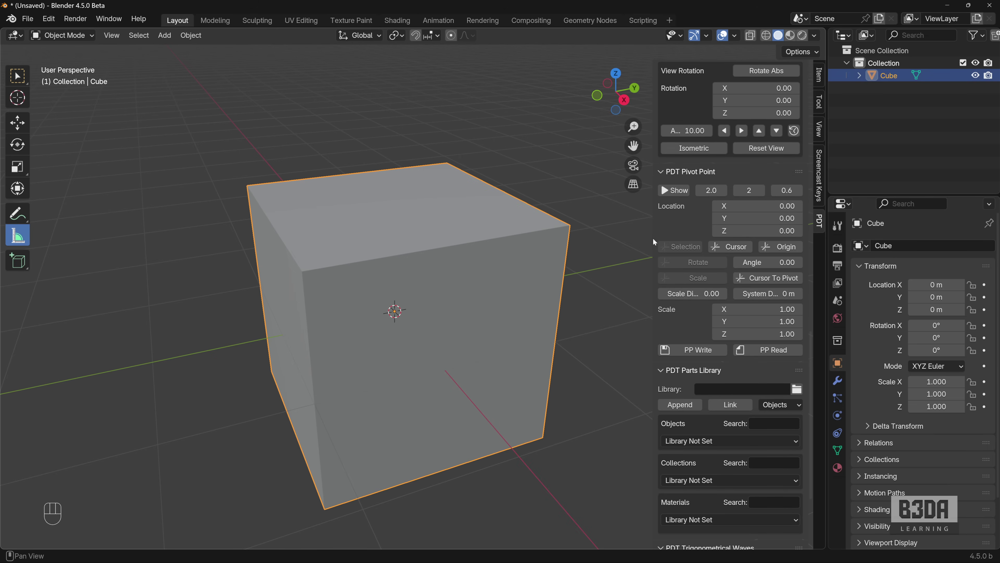
pyautogui.moveTo(647, 237); pyautogui.dragTo(591, 235)
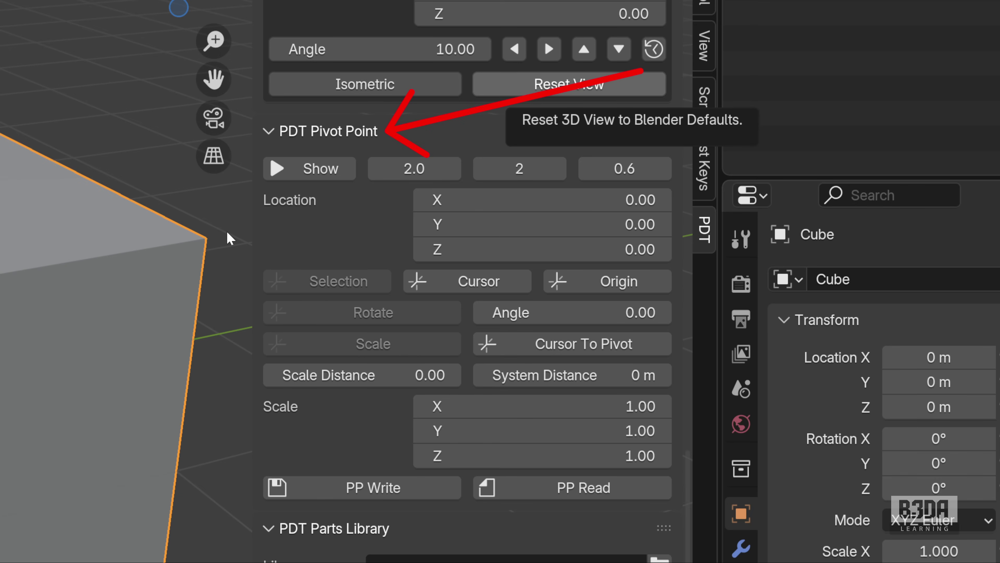
pyautogui.moveTo(234, 206)
pyautogui.mouseDown()
pyautogui.moveTo(319, 316)
pyautogui.moveTo(335, 357)
pyautogui.moveTo(326, 359)
pyautogui.mouseUp()
pyautogui.moveTo(696, 229)
pyautogui.mouseDown()
pyautogui.moveTo(575, 338)
pyautogui.moveTo(591, 363)
pyautogui.mouseUp()
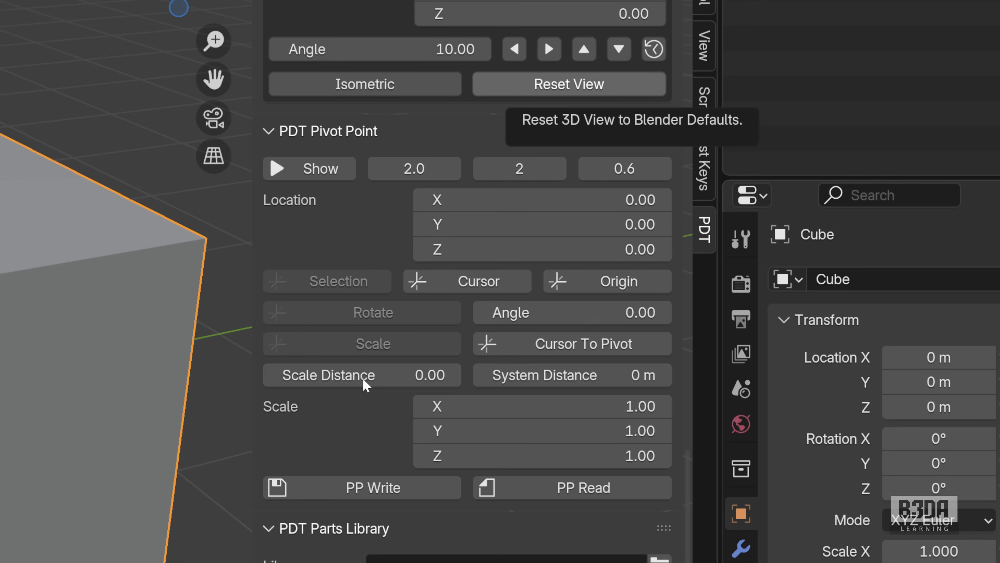
# Enter System Distance 2 and Scale Distance 0.65, giving a 0.32 pivot scale per axis.
pyautogui.click(590, 377)
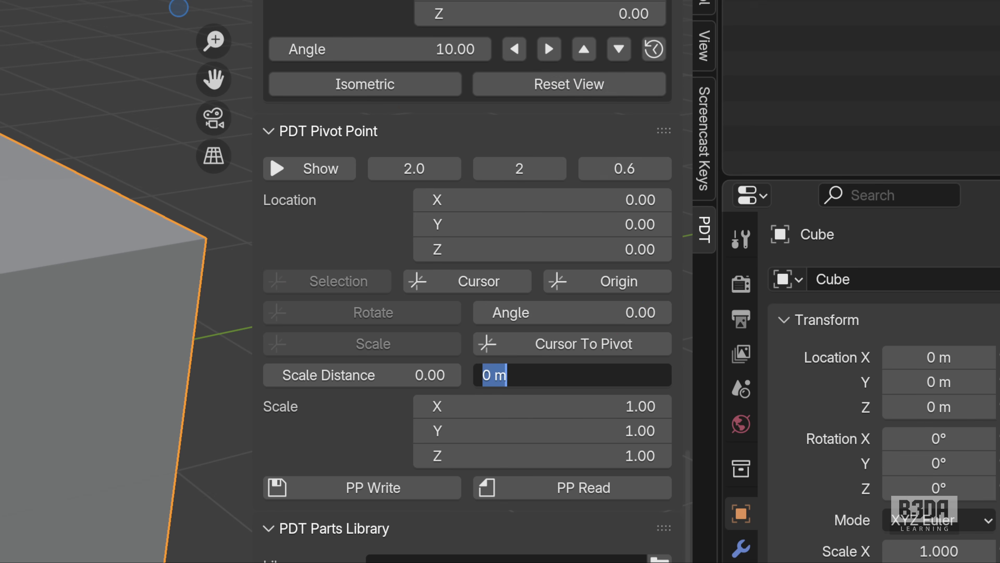
pyautogui.write('2')
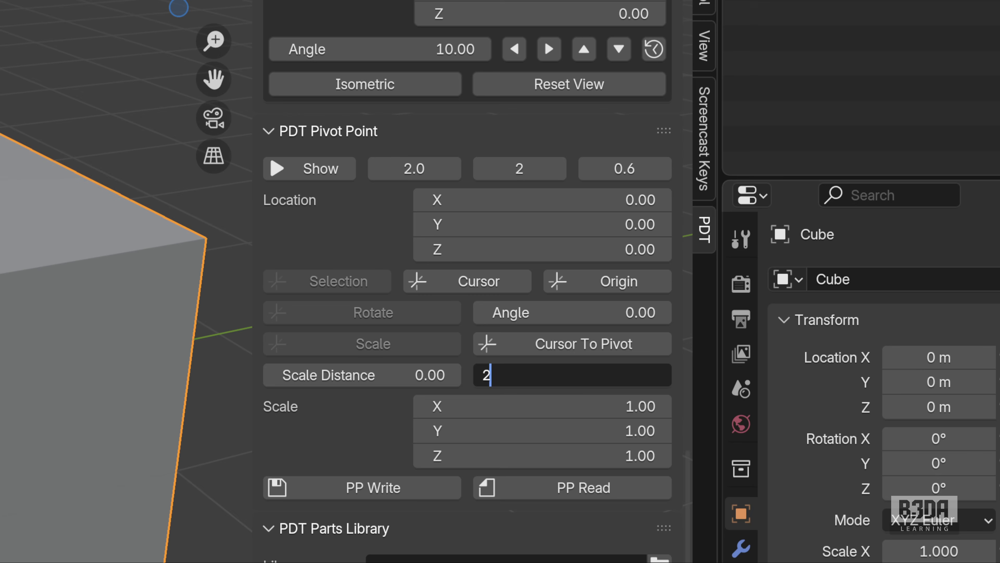
pyautogui.press('Return')
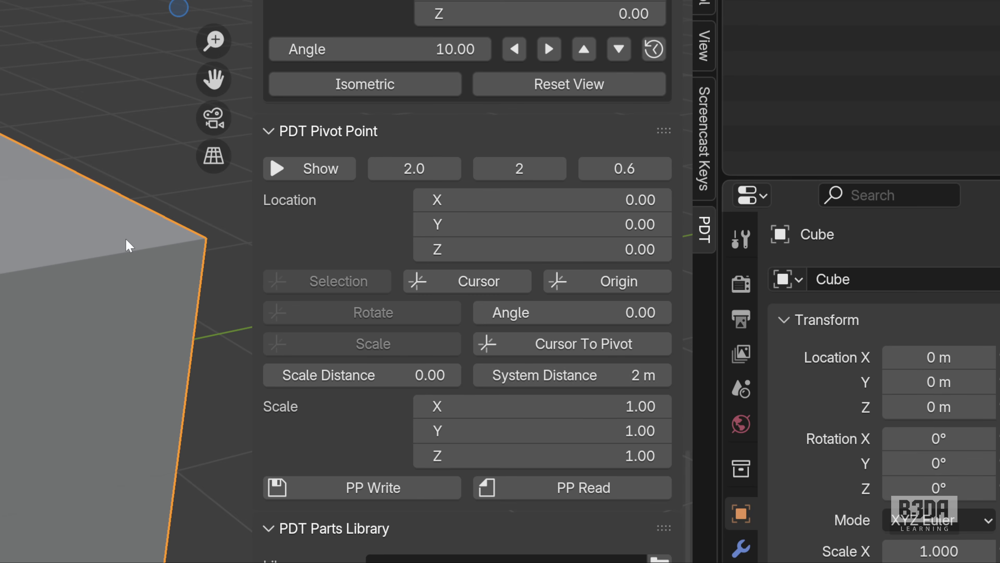
pyautogui.click(388, 375)
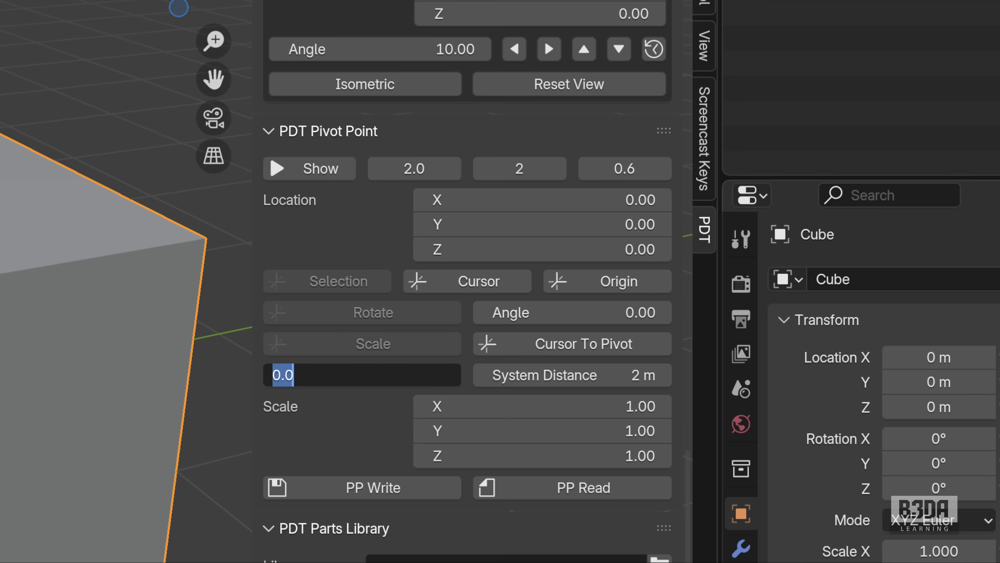
pyautogui.write('0.65')
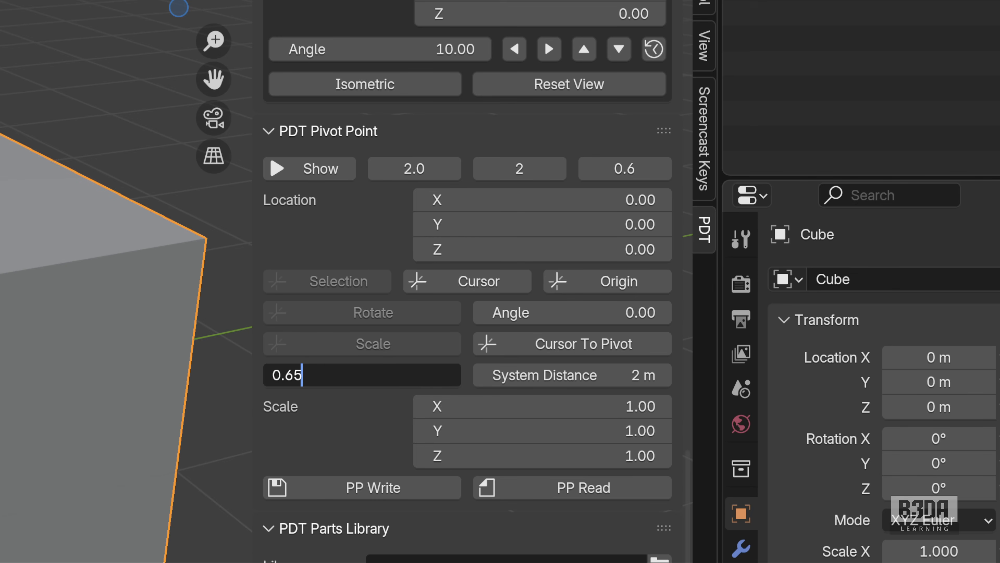
pyautogui.press('Return')
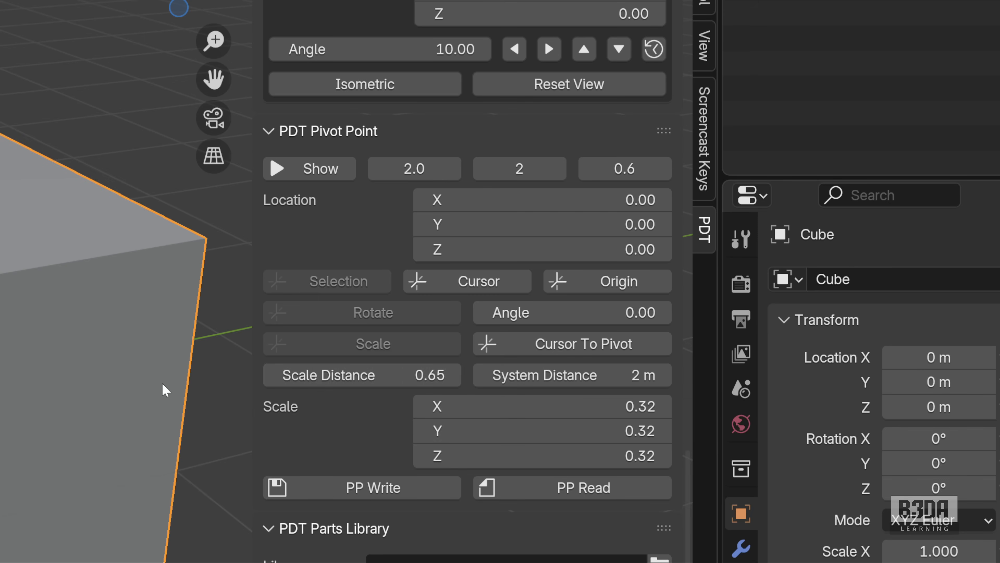
pyautogui.moveTo(395, 388)
pyautogui.mouseDown()
pyautogui.moveTo(707, 357)
pyautogui.moveTo(702, 476)
pyautogui.moveTo(466, 485)
pyautogui.moveTo(382, 396)
pyautogui.mouseUp()
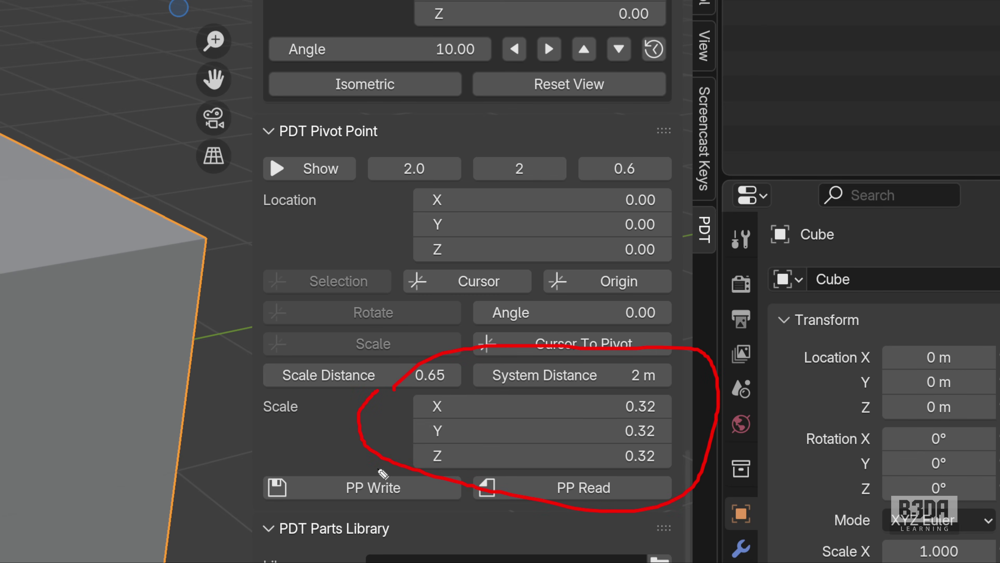
pyautogui.click(545, 405)
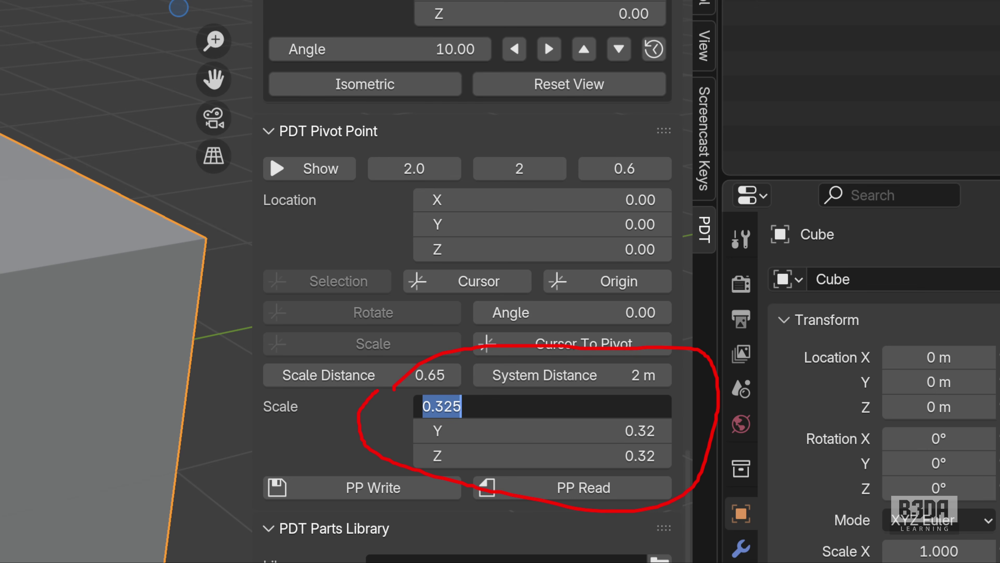
pyautogui.press('Return')
pyautogui.click(509, 431)
pyautogui.press('Return')
pyautogui.click(536, 454)
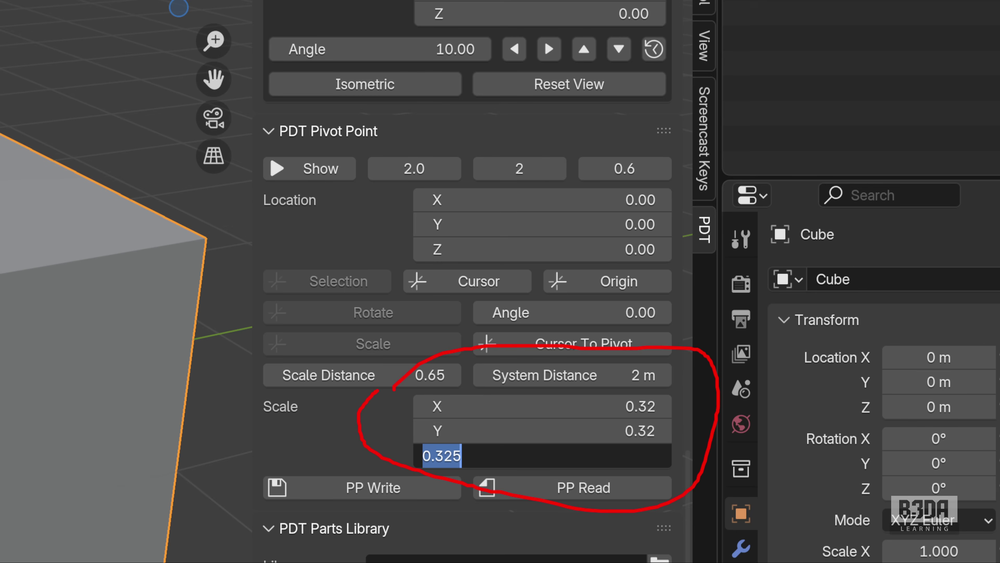
pyautogui.press('Return')
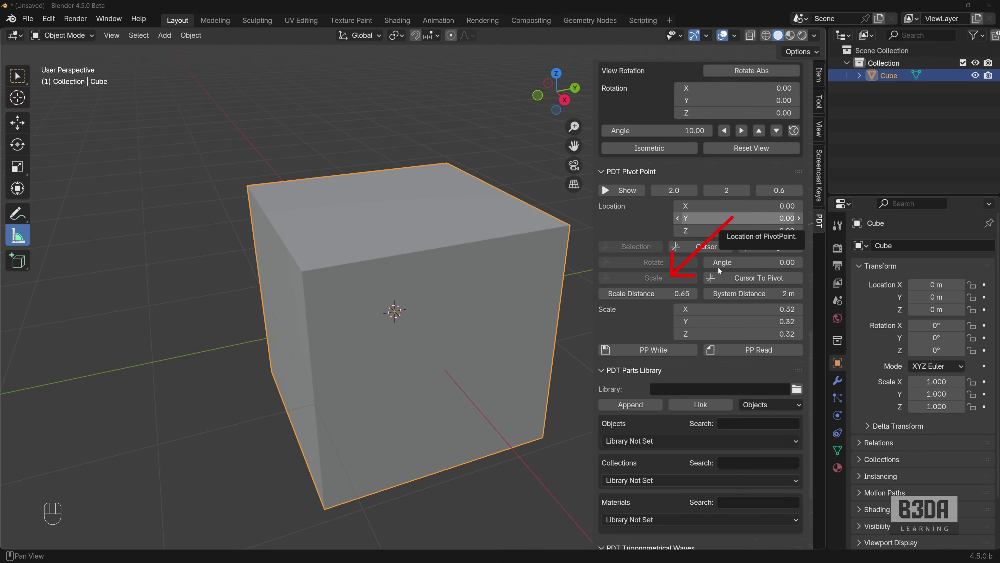
# Switch the cube to Edit Mode and apply the PDT Pivot Point Scale of 0.32.
pyautogui.click(84, 36)
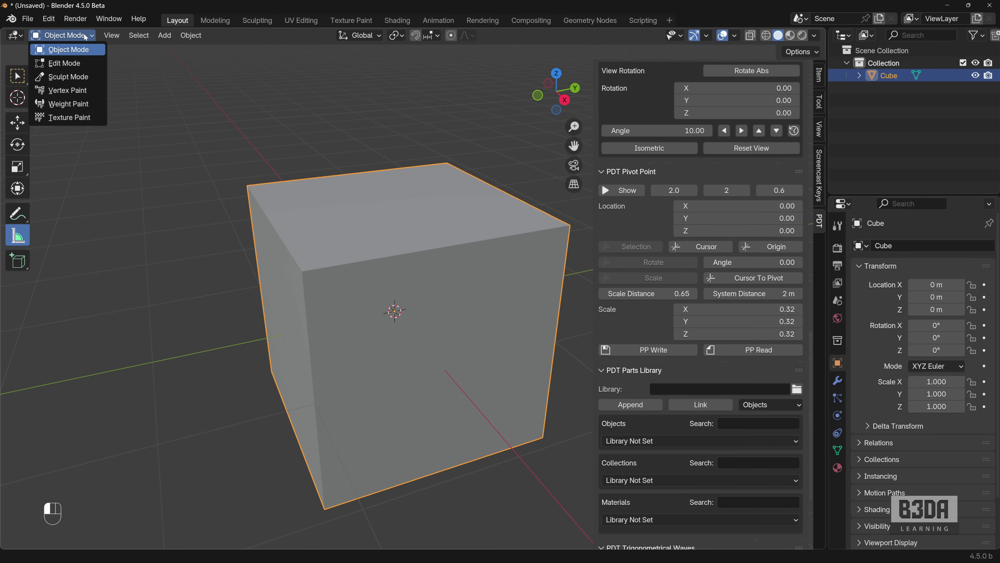
pyautogui.click(88, 64)
pyautogui.scroll(-2, 463, 271)
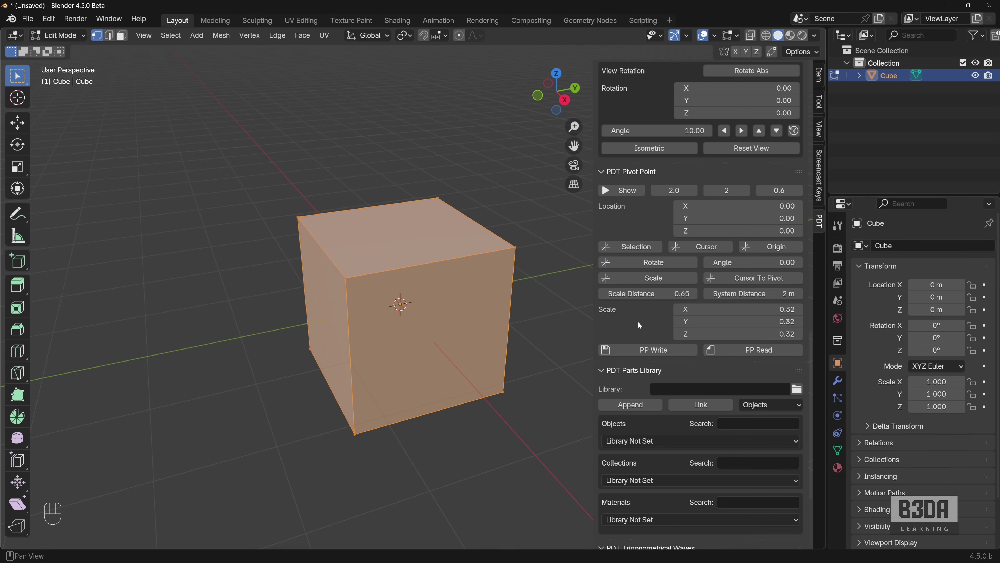
pyautogui.click(670, 279)
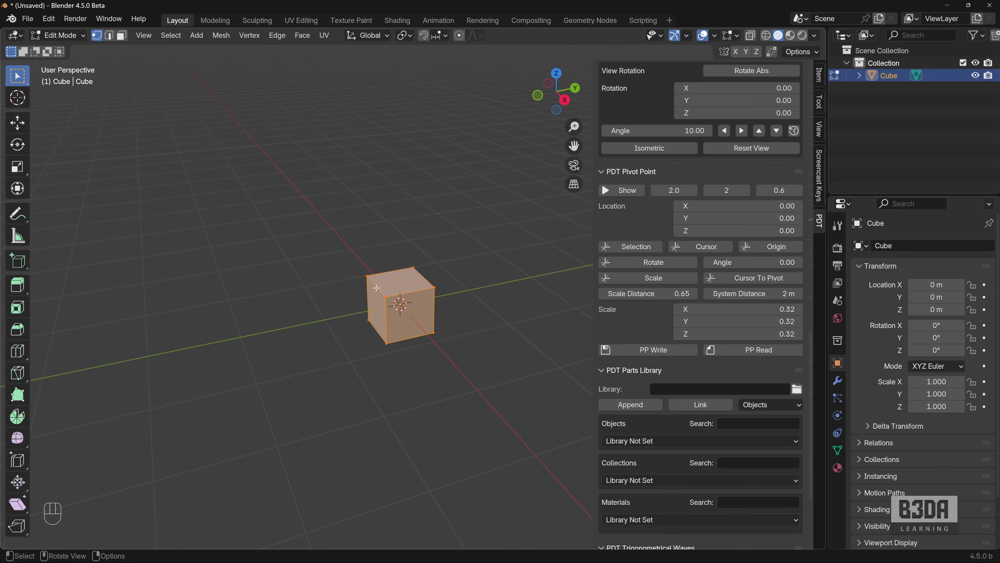
# Return to Object Mode and snap a measurement across the cube's top edge, reading 0.65 m.
pyautogui.click(59, 35)
pyautogui.click(59, 50)
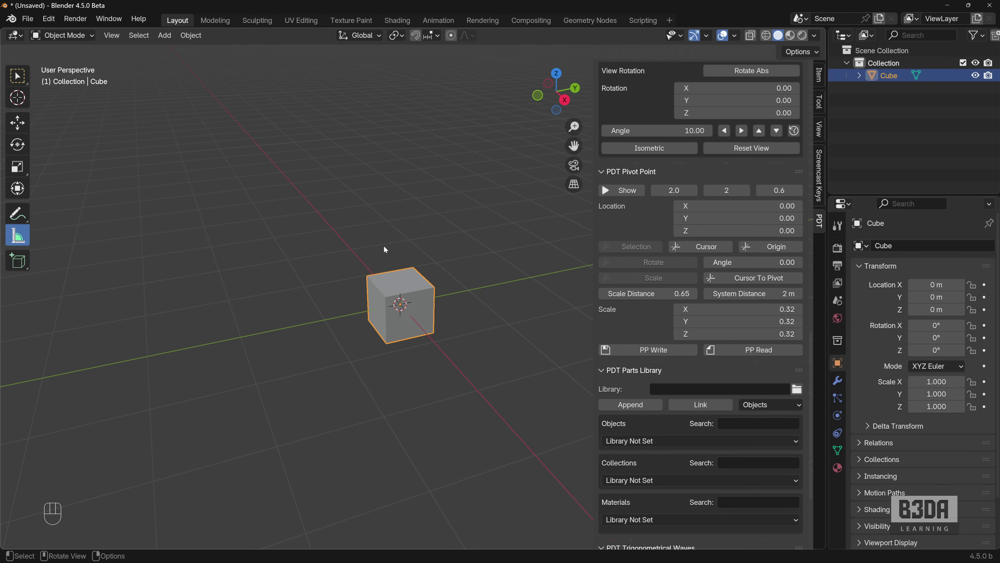
pyautogui.scroll(5, 408, 287)
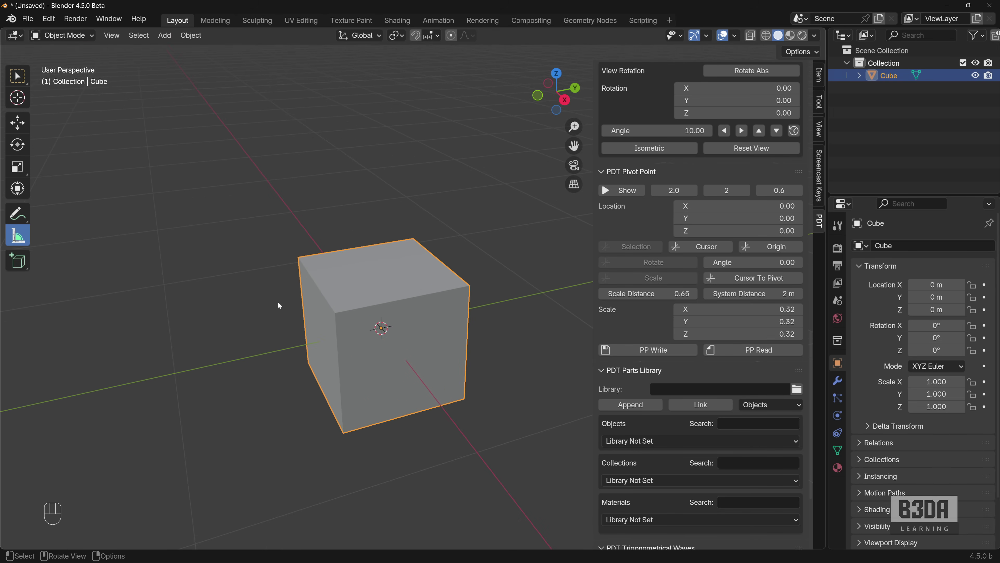
pyautogui.press('ctrl')
pyautogui.press('ctrl')
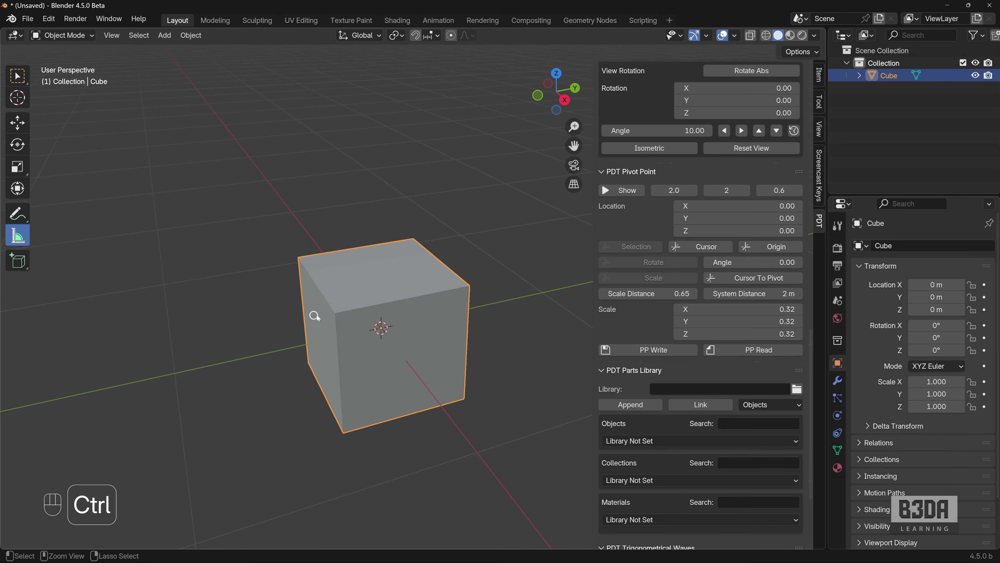
pyautogui.keyDown('ctrl'); pyautogui.moveTo(335, 312); pyautogui.dragTo(470, 285); pyautogui.keyUp('ctrl')
pyautogui.scroll(4, 388, 311)
pyautogui.keyDown('shift'); pyautogui.moveTo(393, 297); pyautogui.dragTo(428, 249, button='middle'); pyautogui.keyUp('shift')
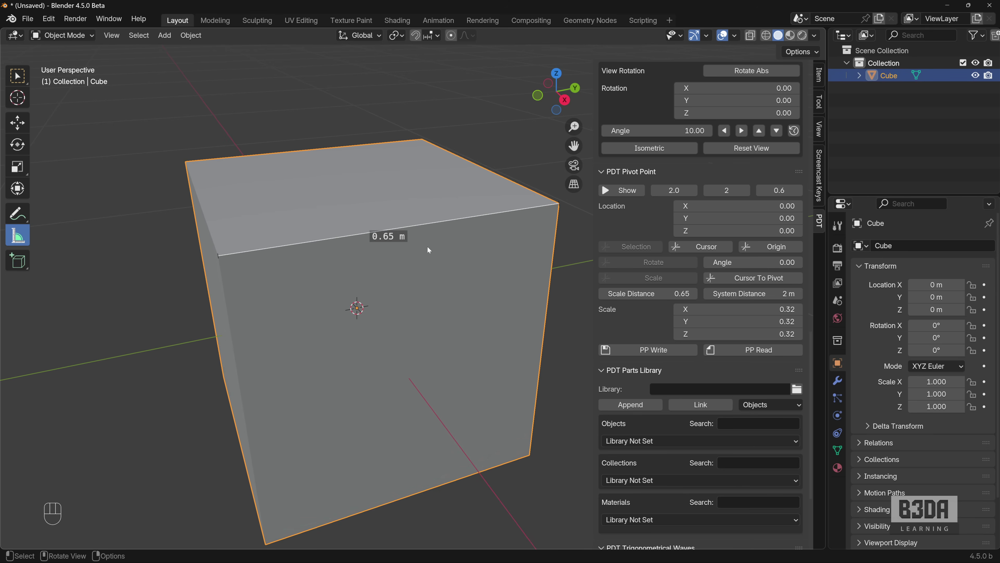